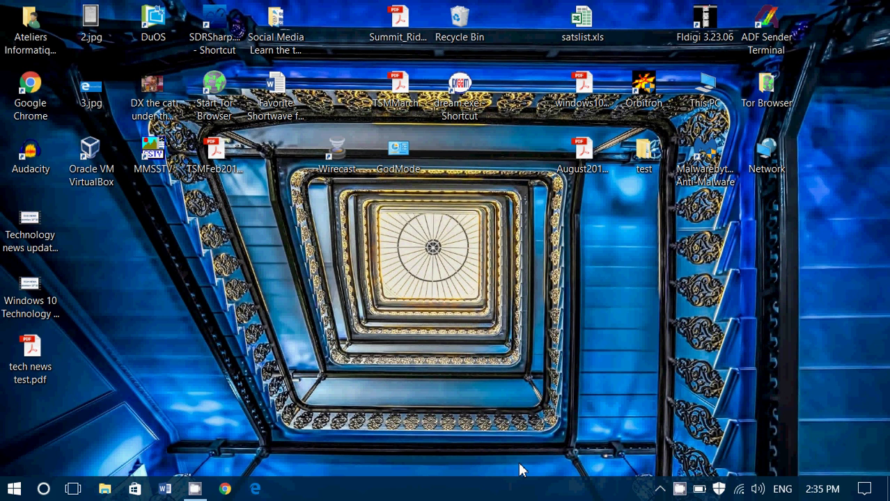
# From the Action Centre, open All settings and go to Devices' Printers & scanners list.
pyautogui.click(864, 488)
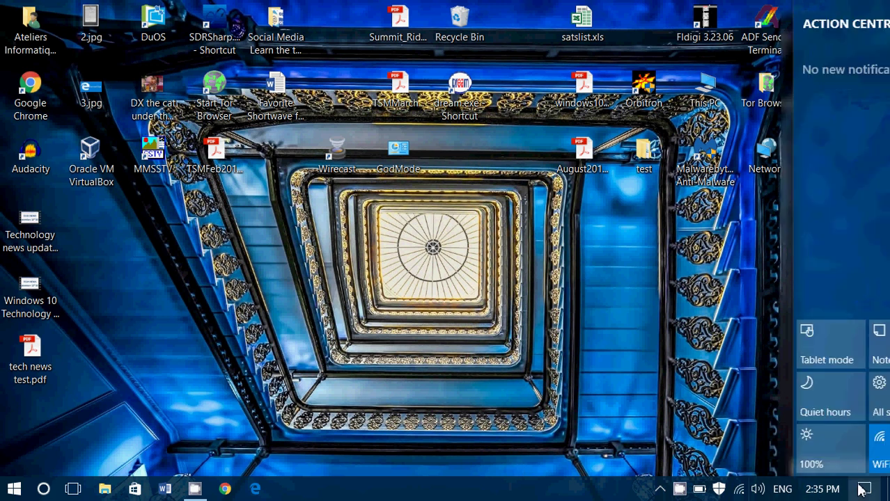
pyautogui.click(720, 409)
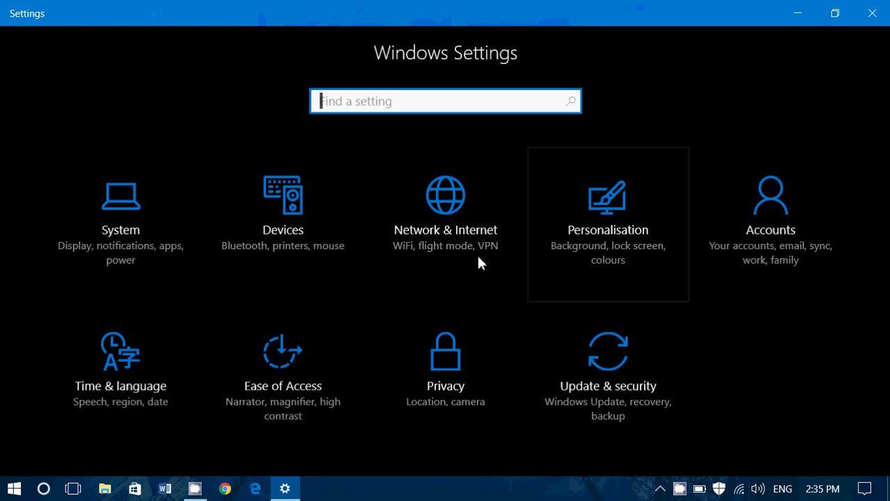
pyautogui.click(271, 245)
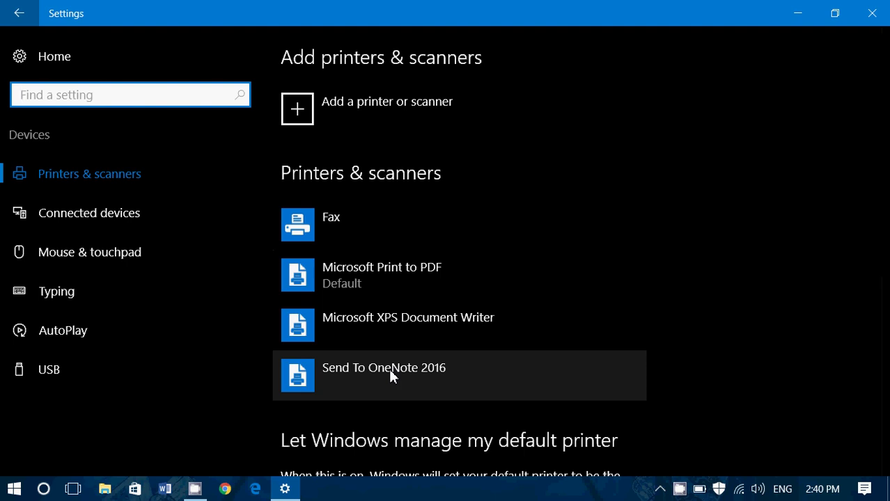
# Look over the installed printers' options, then remove the Fax printer.
pyautogui.click(462, 322)
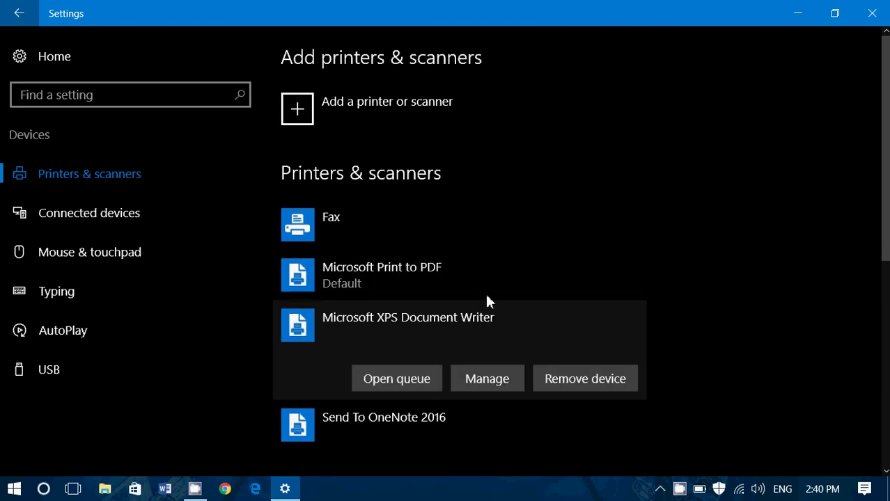
pyautogui.click(495, 232)
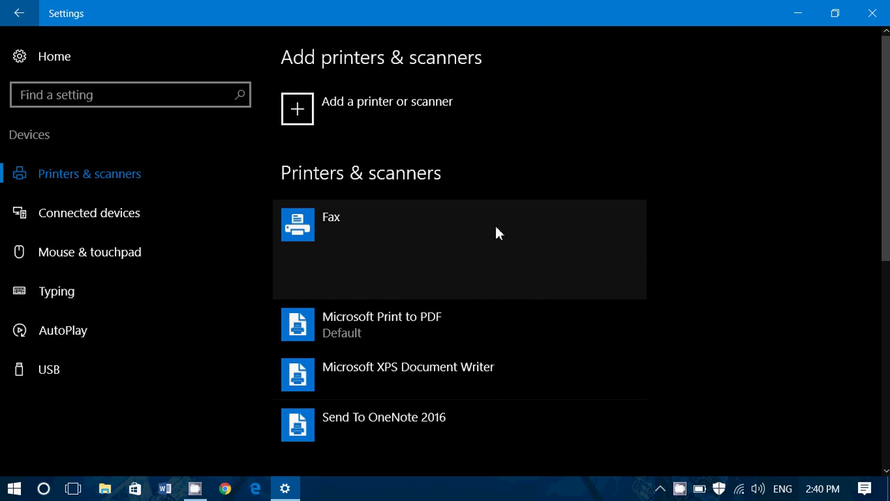
pyautogui.click(475, 416)
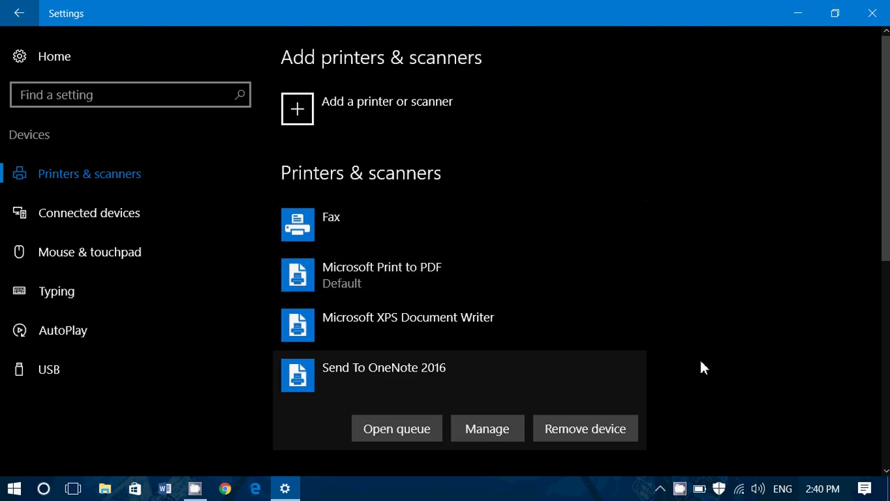
pyautogui.click(526, 226)
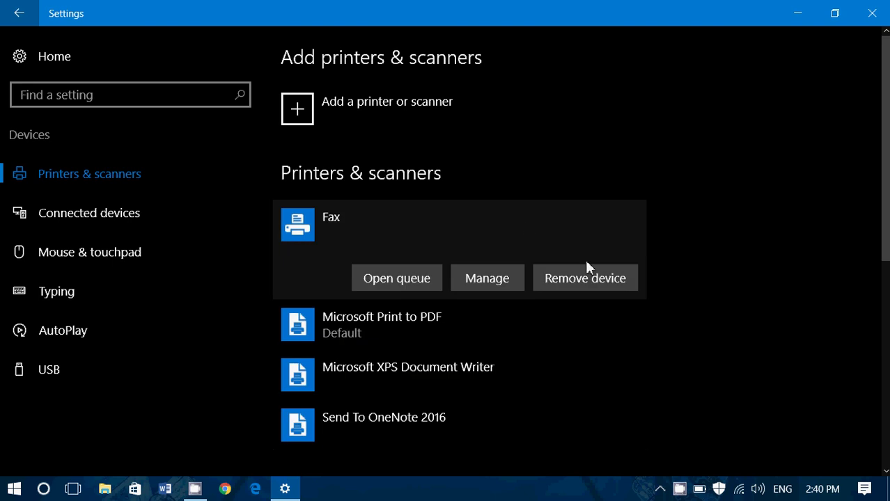
pyautogui.click(587, 278)
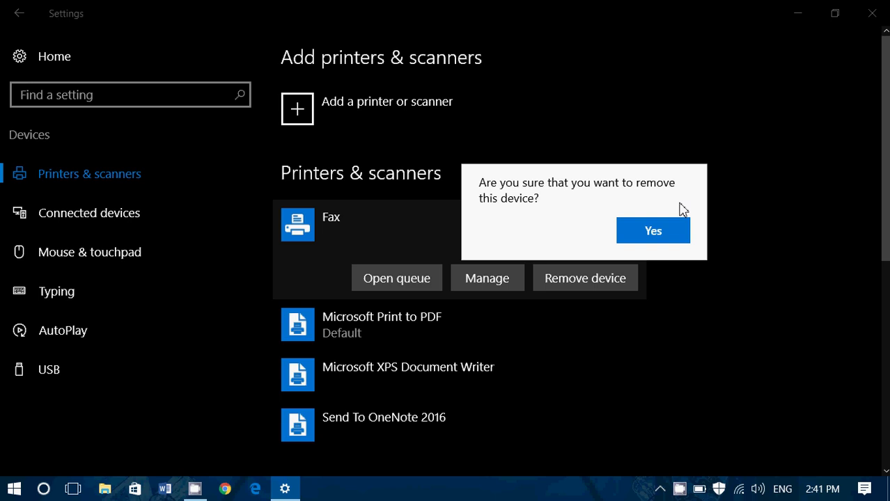
pyautogui.click(655, 238)
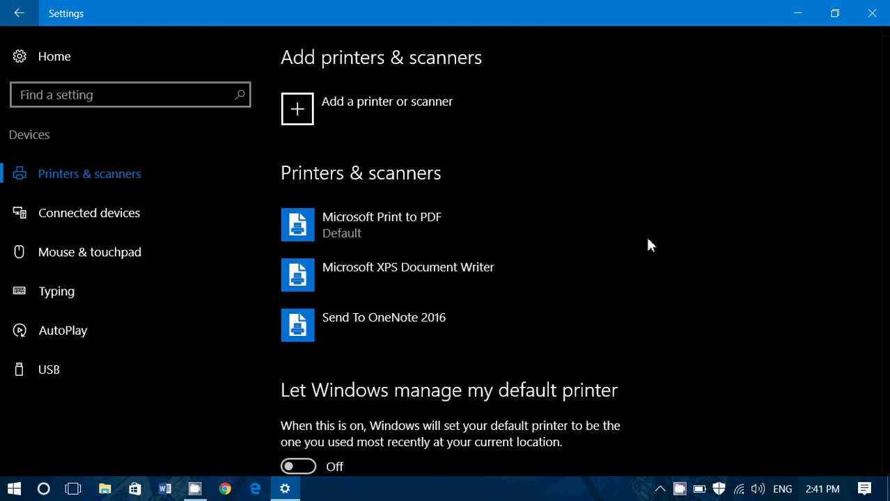
# Remove the Microsoft XPS Document Writer printer.
pyautogui.click(524, 283)
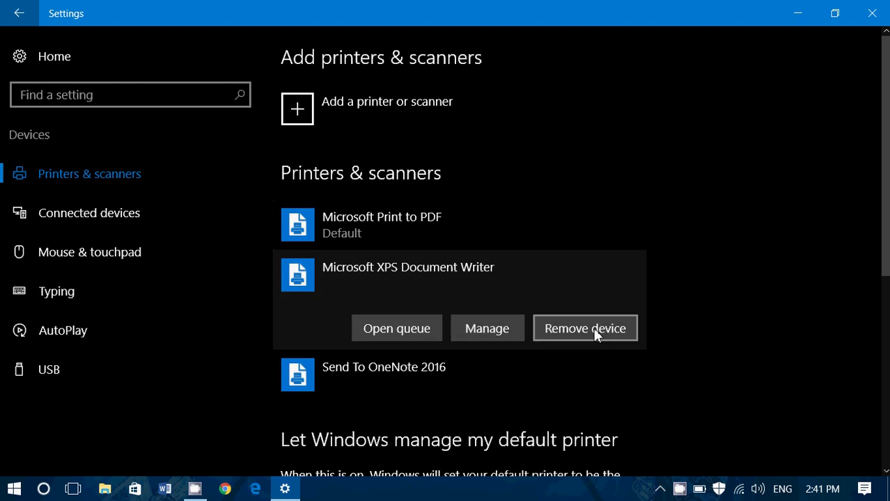
pyautogui.click(584, 329)
pyautogui.click(652, 283)
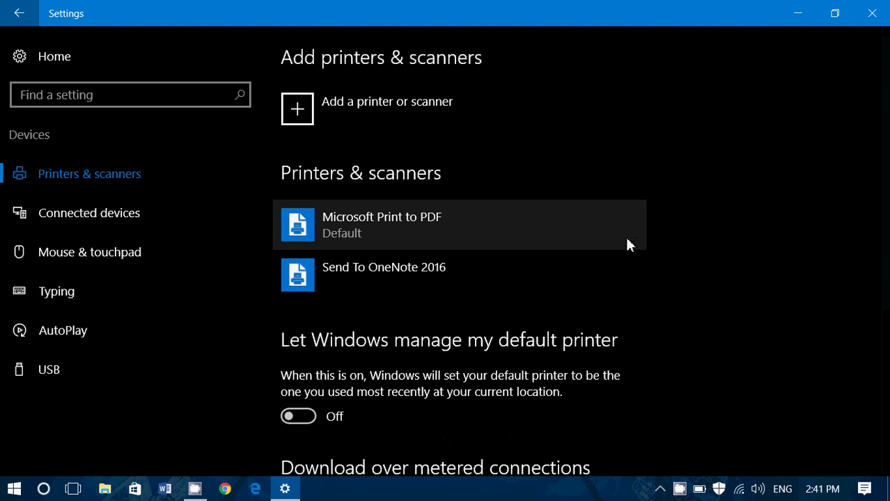
pyautogui.scroll(-2, 626, 241)
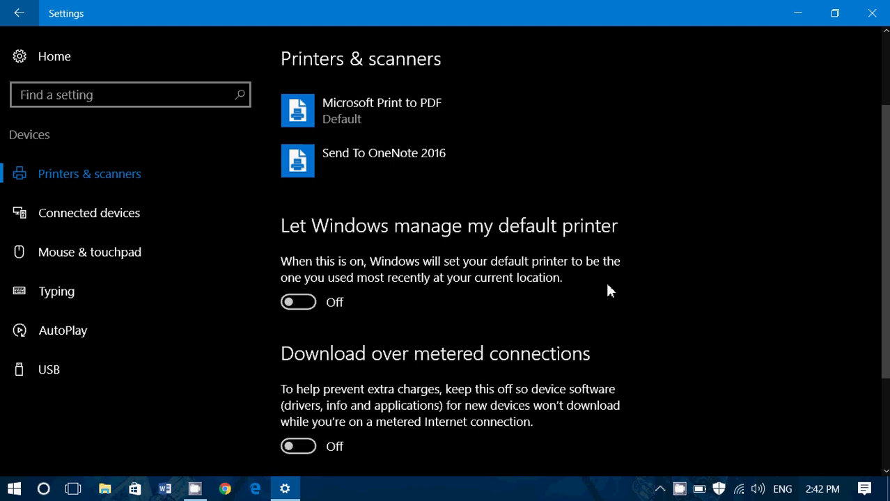
# Scroll to Related settings and open the 'Devices and printers' Control Panel page.
pyautogui.scroll(-2, 607, 290)
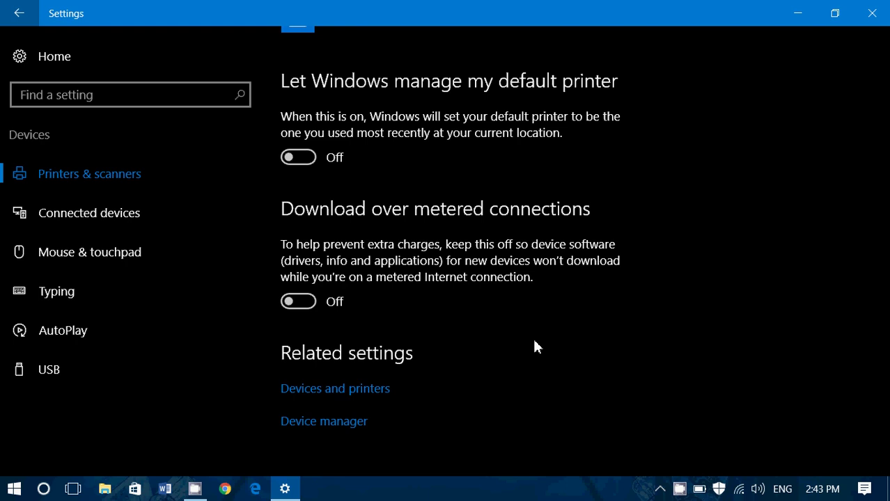
pyautogui.scroll(-1, 535, 346)
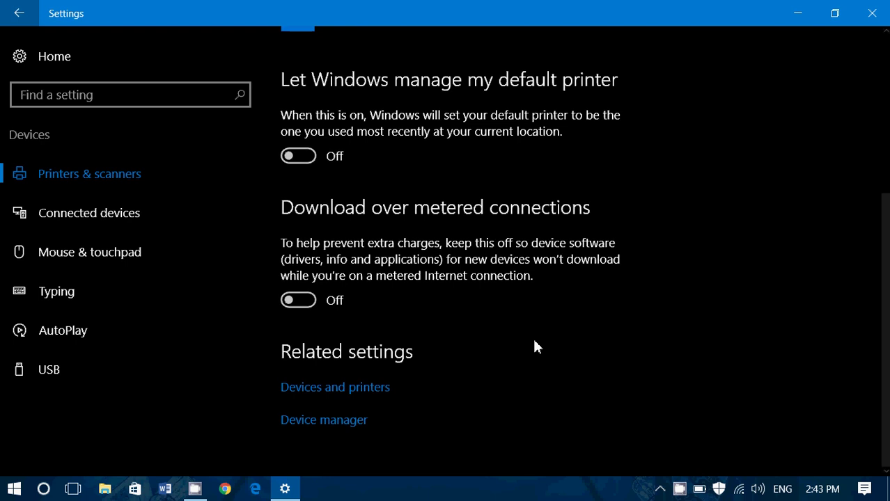
pyautogui.click(368, 397)
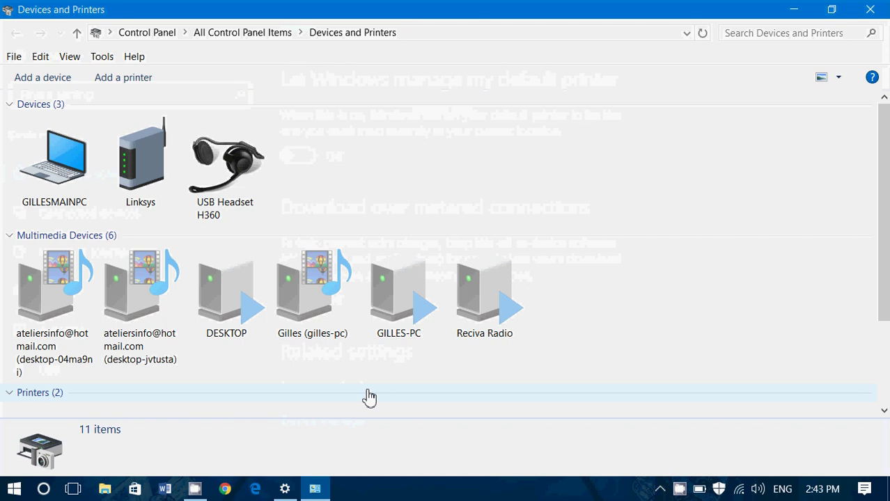
pyautogui.scroll(-2, 387, 305)
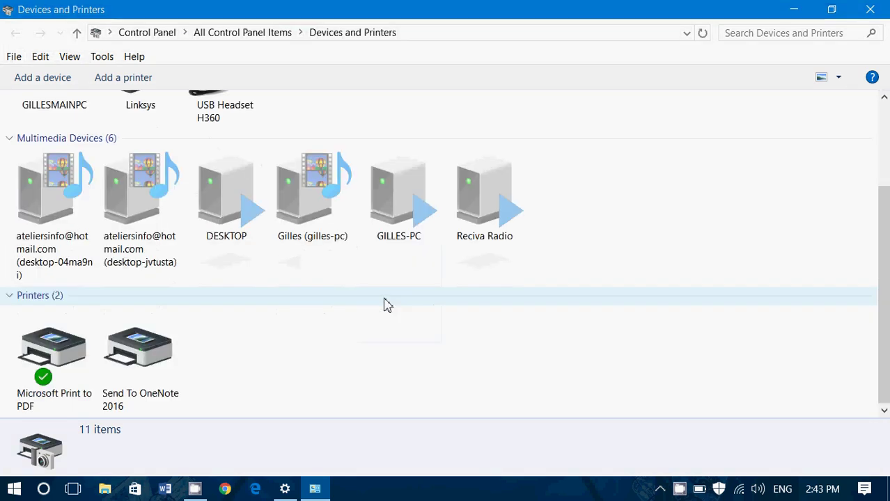
pyautogui.scroll(2, 386, 304)
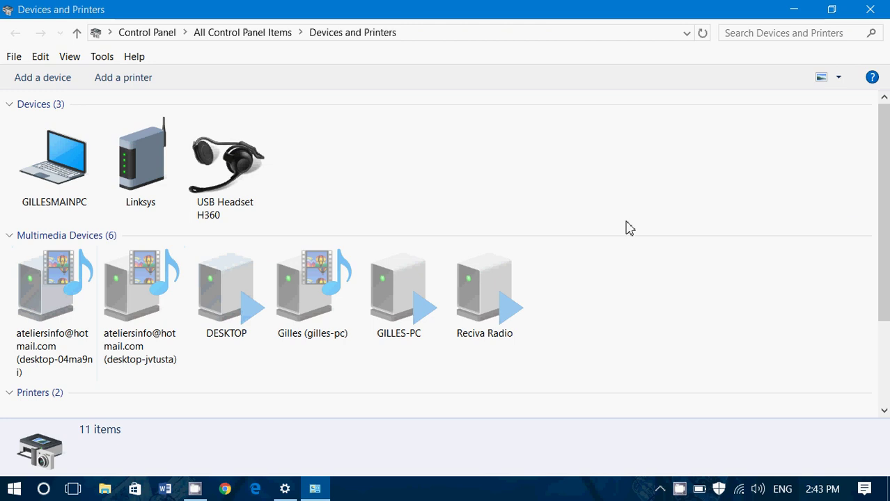
pyautogui.scroll(-3, 628, 229)
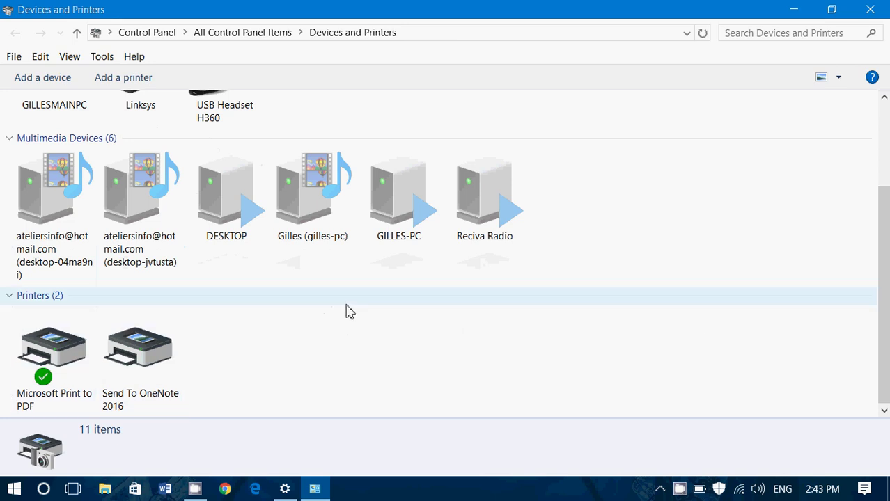
pyautogui.scroll(3, 348, 311)
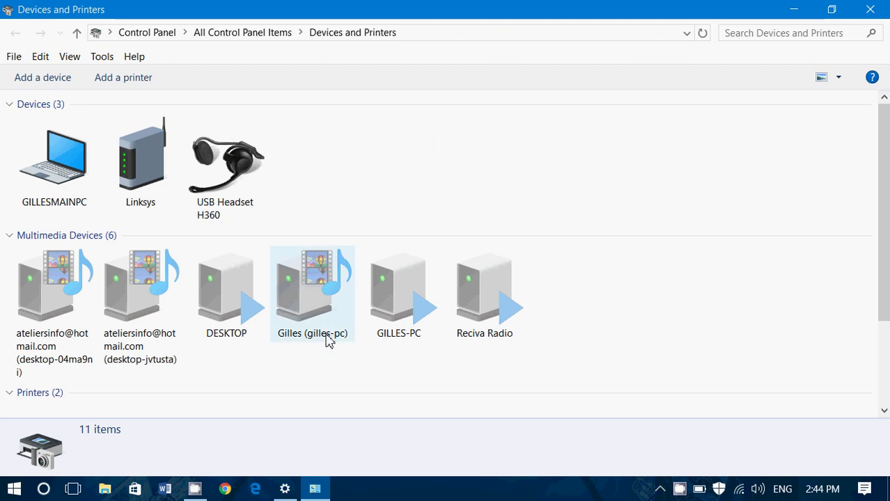
# Compare the Settings and Devices and Printers windows, then close Devices and Printers.
pyautogui.click(285, 489)
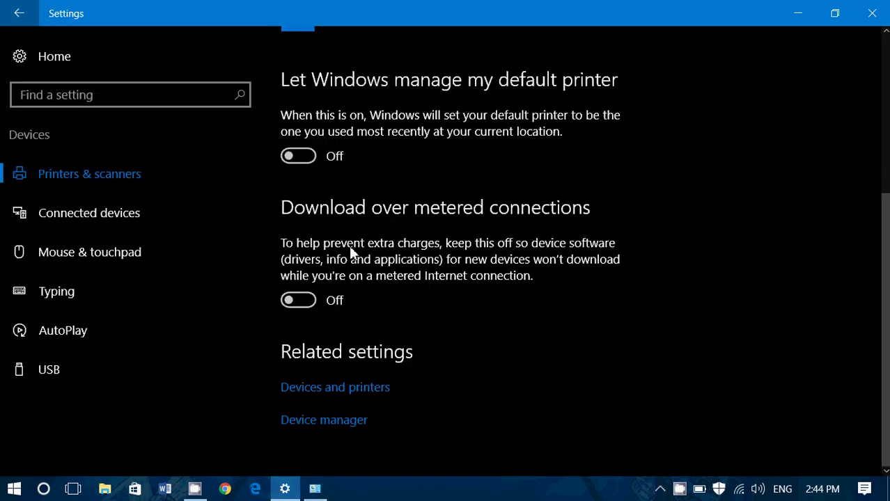
pyautogui.click(317, 492)
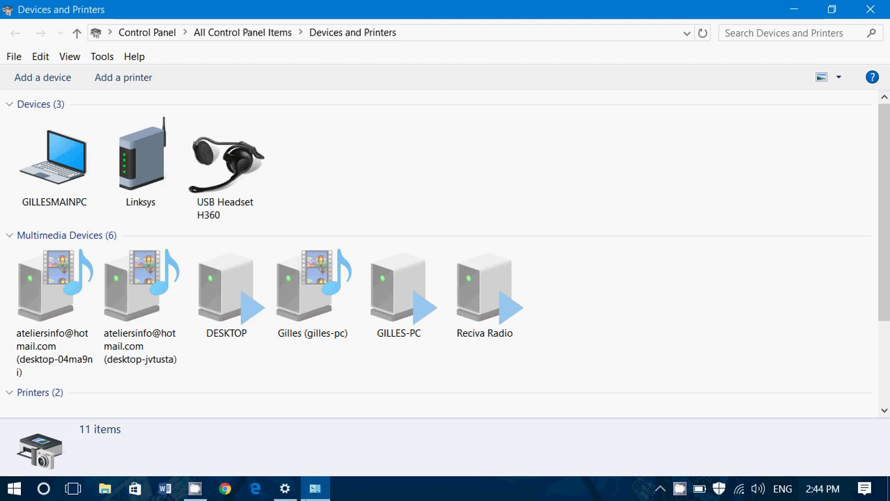
pyautogui.click(286, 490)
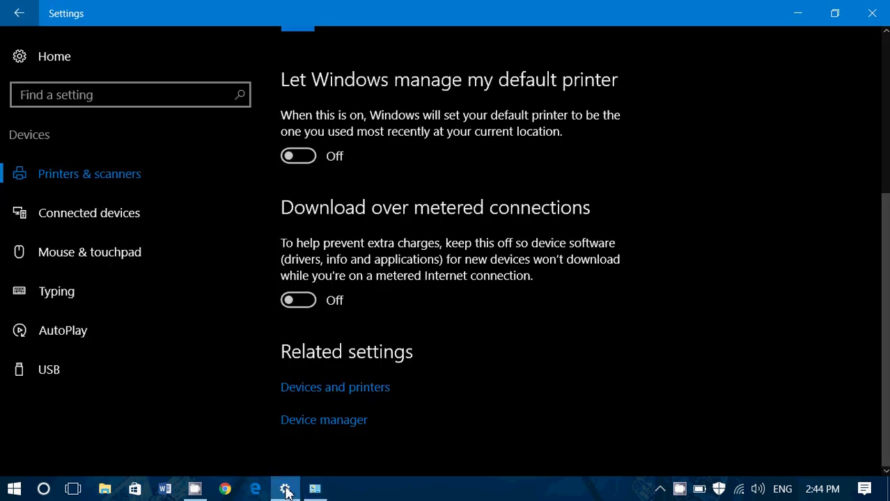
pyautogui.scroll(2, 639, 225)
pyautogui.scroll(-2, 638, 221)
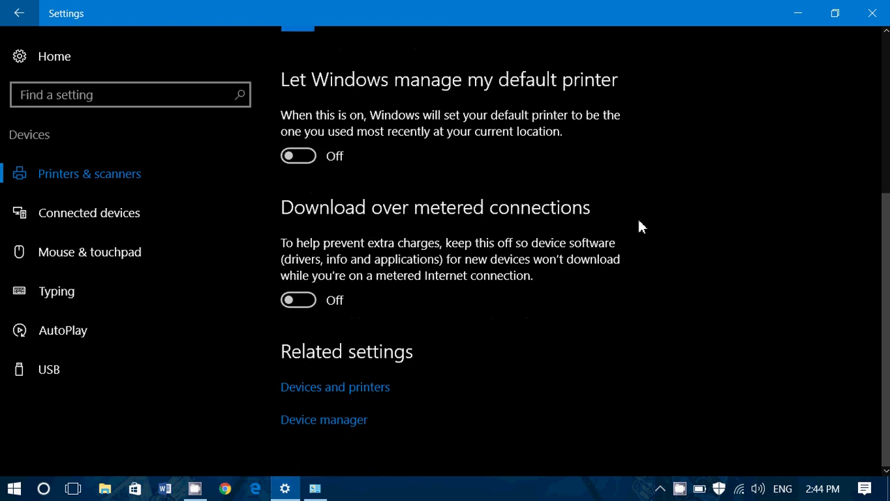
pyautogui.click(316, 489)
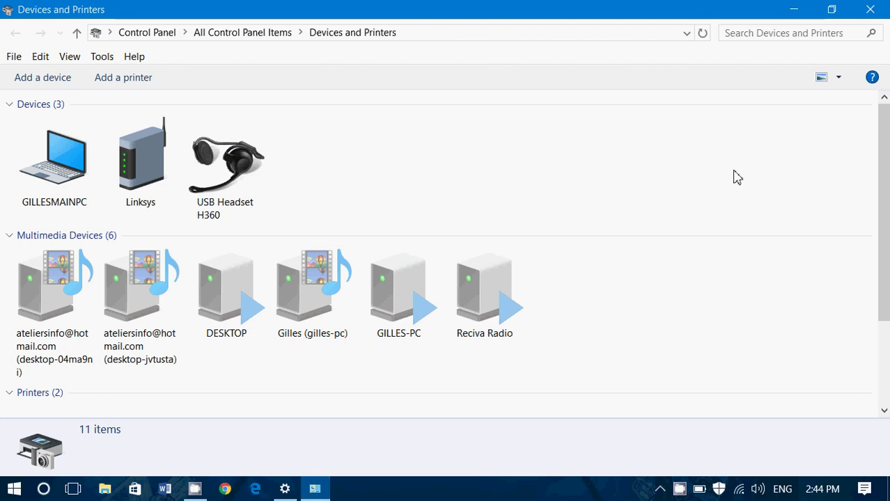
pyautogui.click(872, 13)
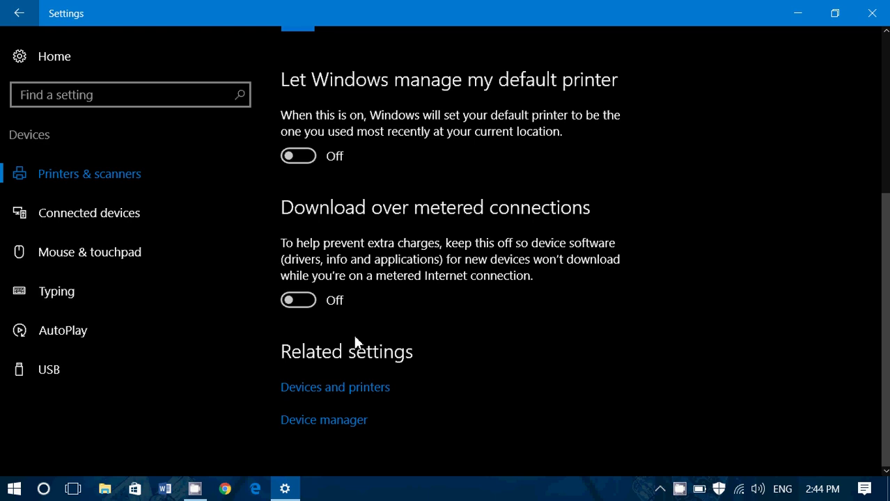
pyautogui.click(324, 420)
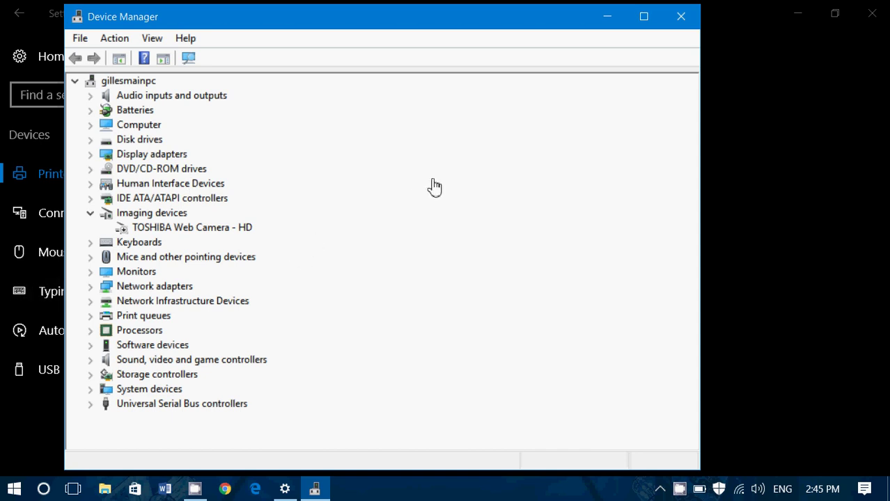
pyautogui.click(681, 23)
pyautogui.scroll(4, 667, 207)
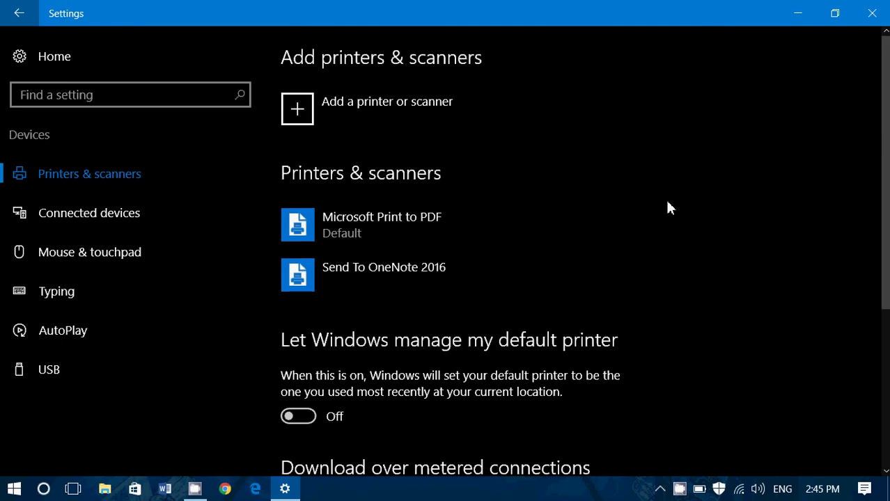
# Use the back arrow to leave Printers & scanners for the Settings home page.
pyautogui.click(14, 17)
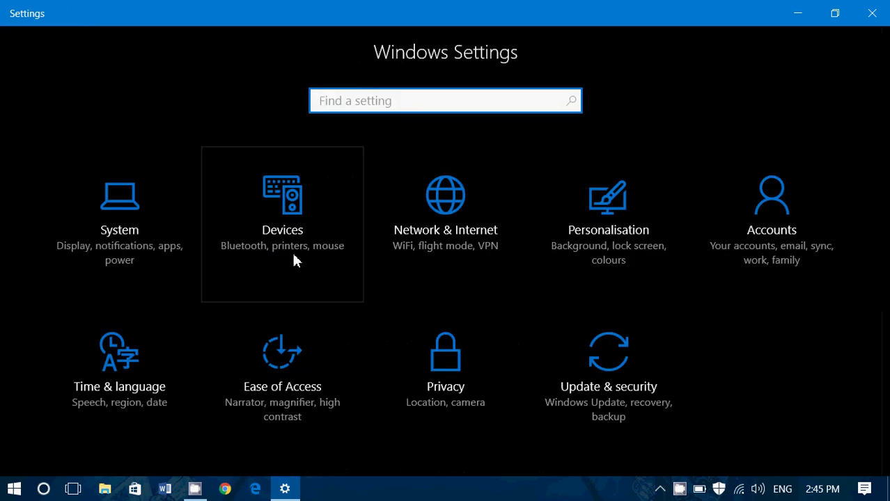